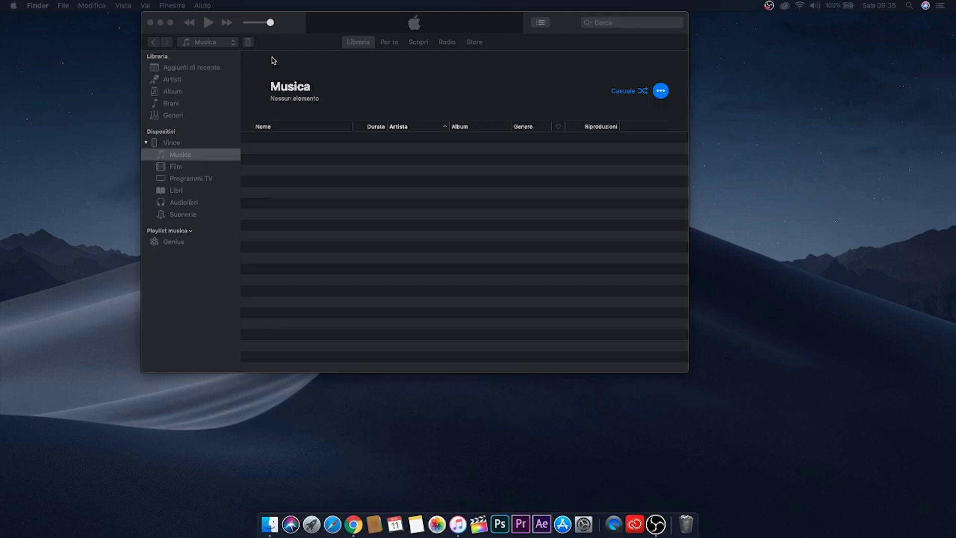
# Step: Reposition the iTunes window, open the connected iPhone's file sharing page and look through the listed apps
pyautogui.moveTo(292, 25); pyautogui.dragTo(296, 44)
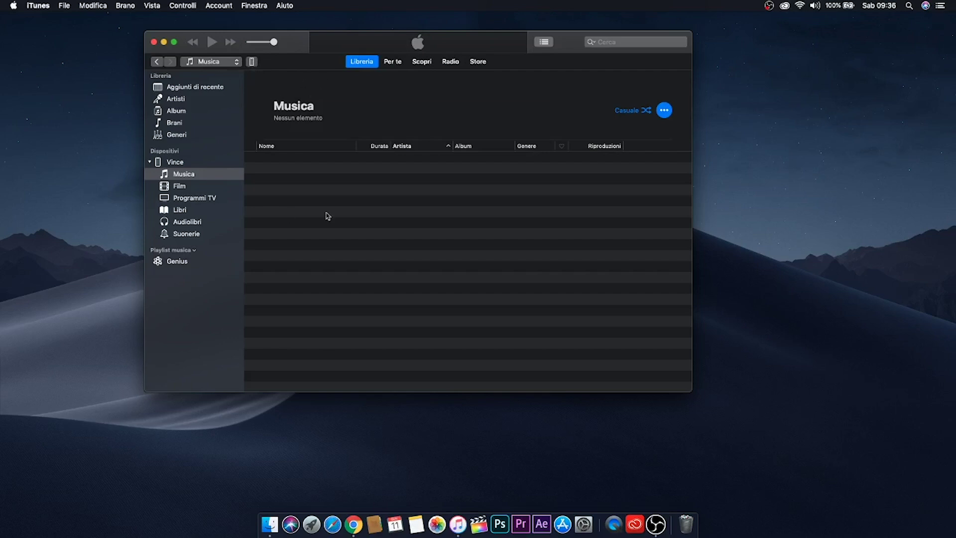
pyautogui.click(252, 62)
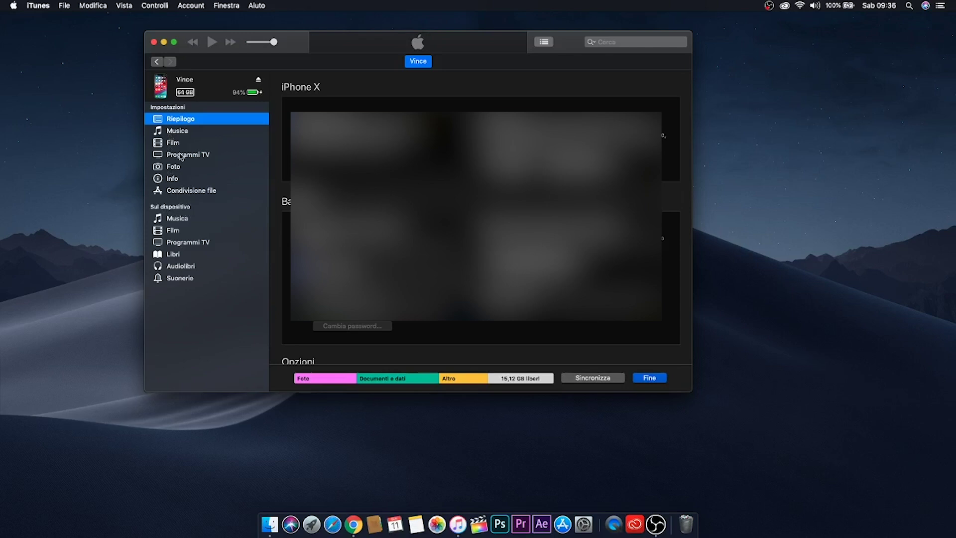
pyautogui.click(188, 195)
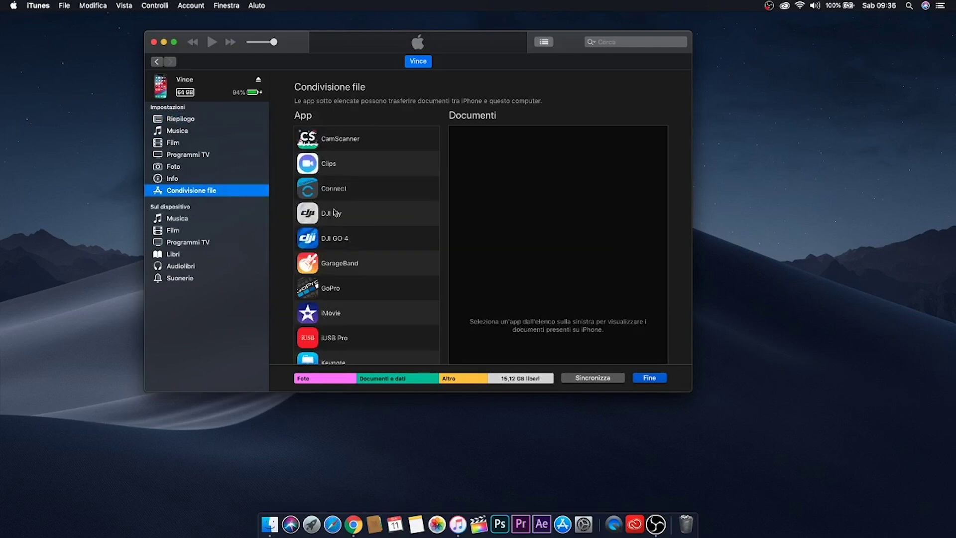
pyautogui.scroll(-3, 384, 185)
pyautogui.scroll(4, 385, 188)
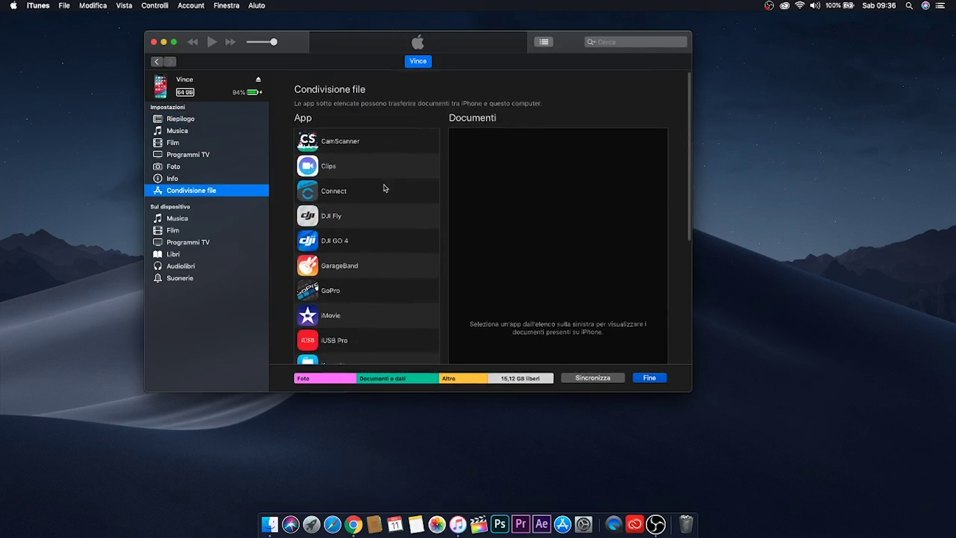
pyautogui.scroll(-1, 384, 173)
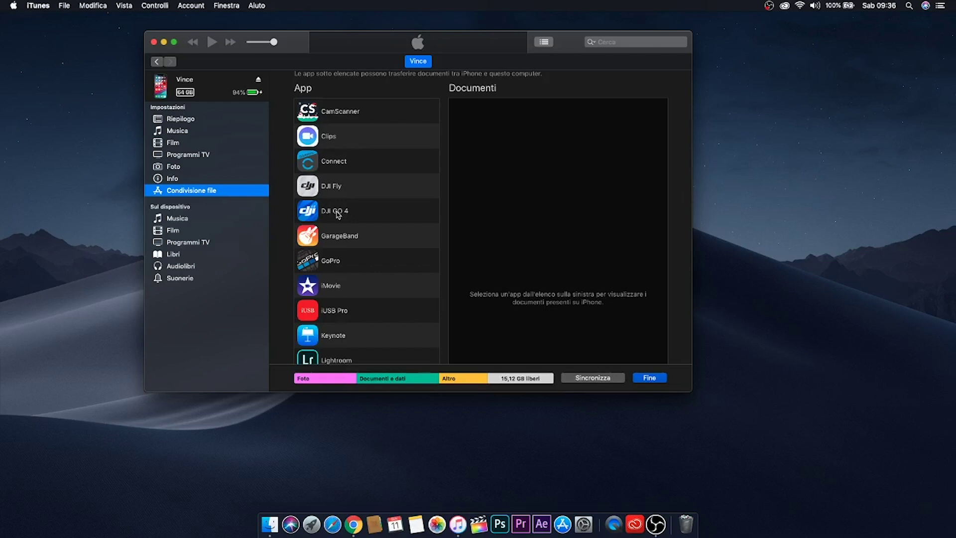
# Step: Show the DJI Fly app's documents on the iPhone and select the FlightRecords folder
pyautogui.click(341, 191)
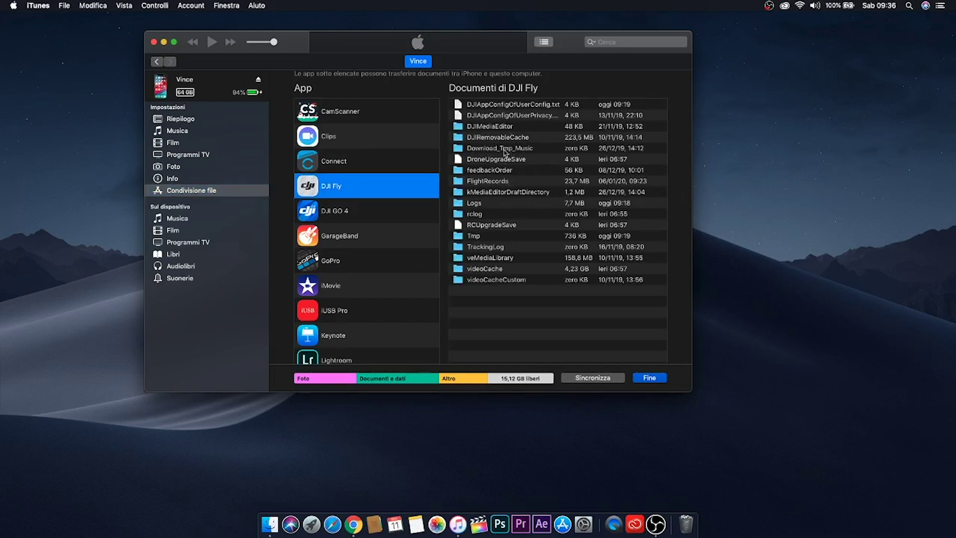
pyautogui.click(497, 185)
pyautogui.moveTo(497, 185); pyautogui.dragTo(524, 189)
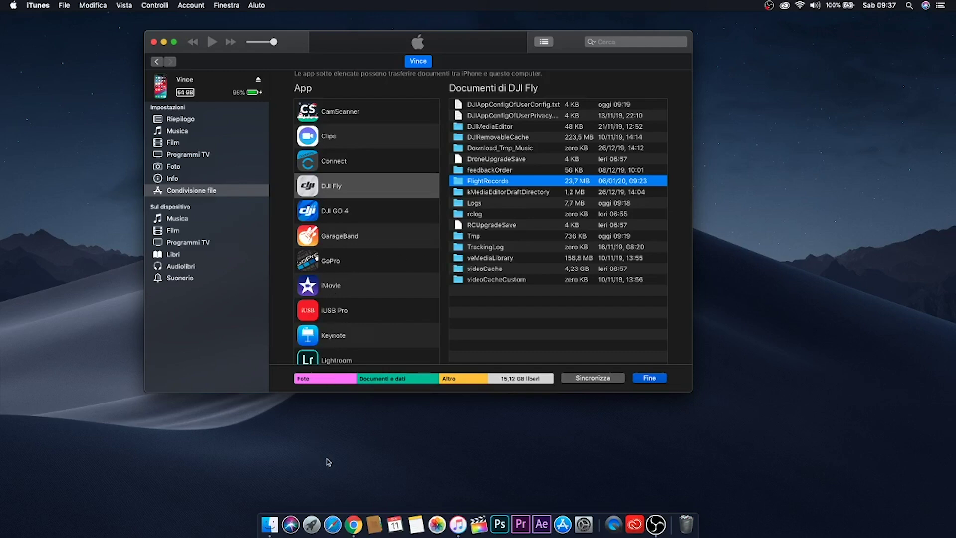
# Step: Switch to Chrome, visit the Airdata UAV home page, and open the flight logs overview through the account's recent flights
pyautogui.click(353, 524)
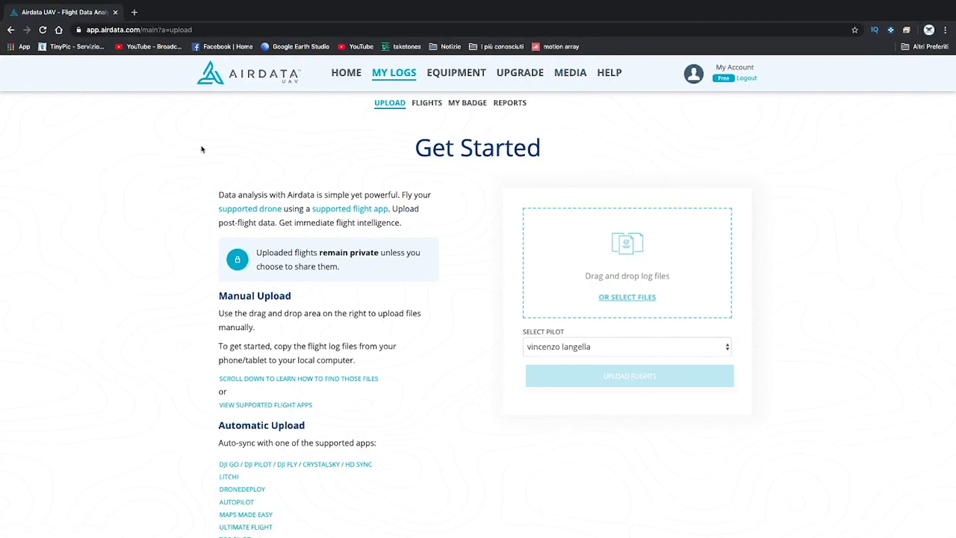
pyautogui.click(267, 75)
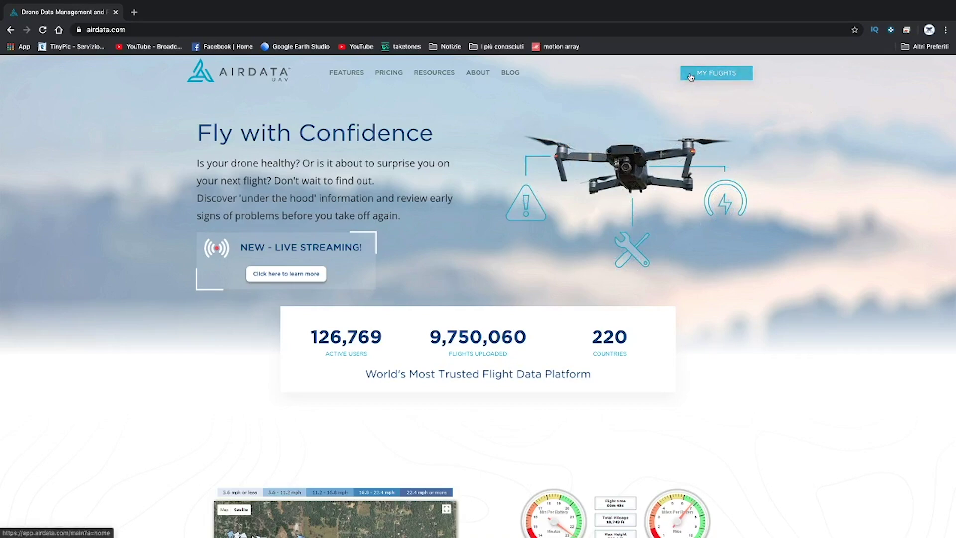
pyautogui.click(713, 75)
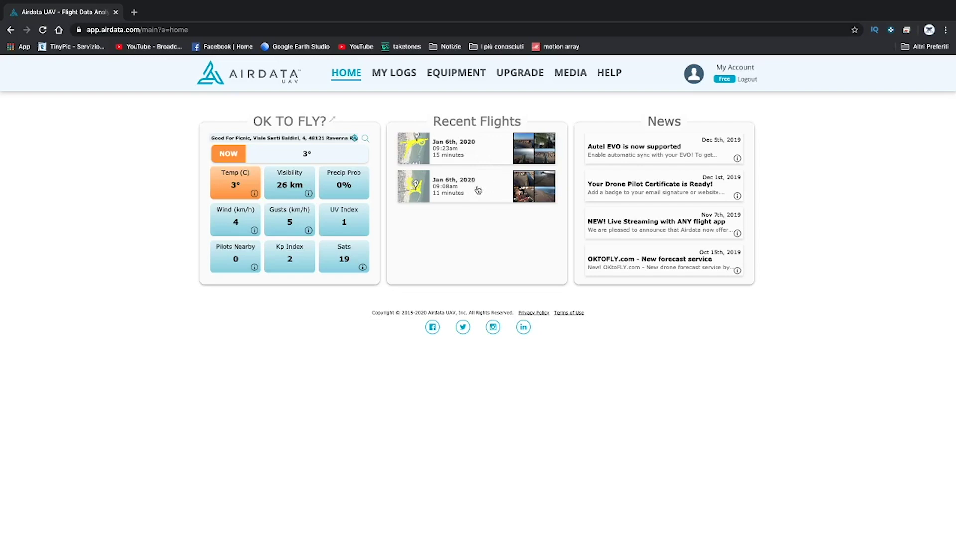
pyautogui.click(479, 122)
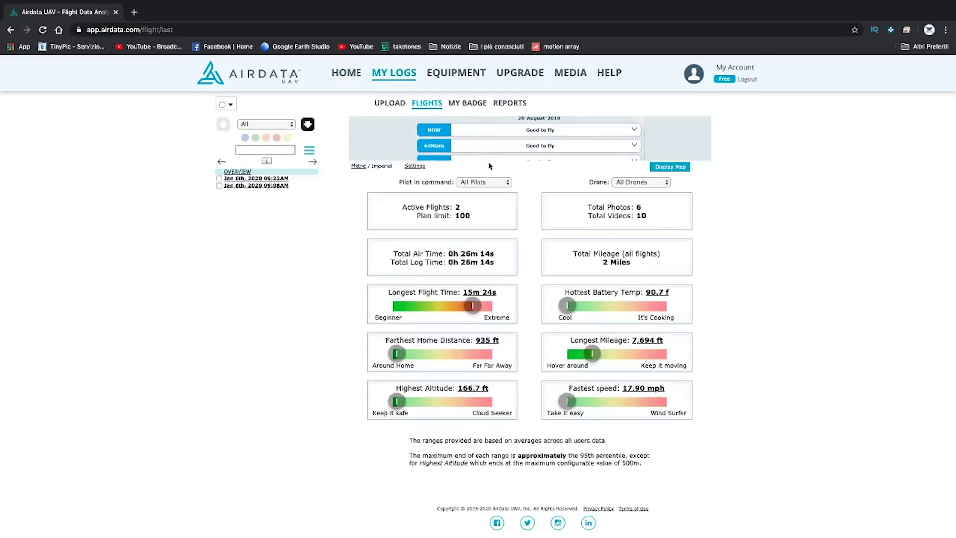
# Step: On the upload page, select the two 2020-01-06 flight records in the desktop's FlightRecords folder, and cancel the file selection
pyautogui.click(391, 104)
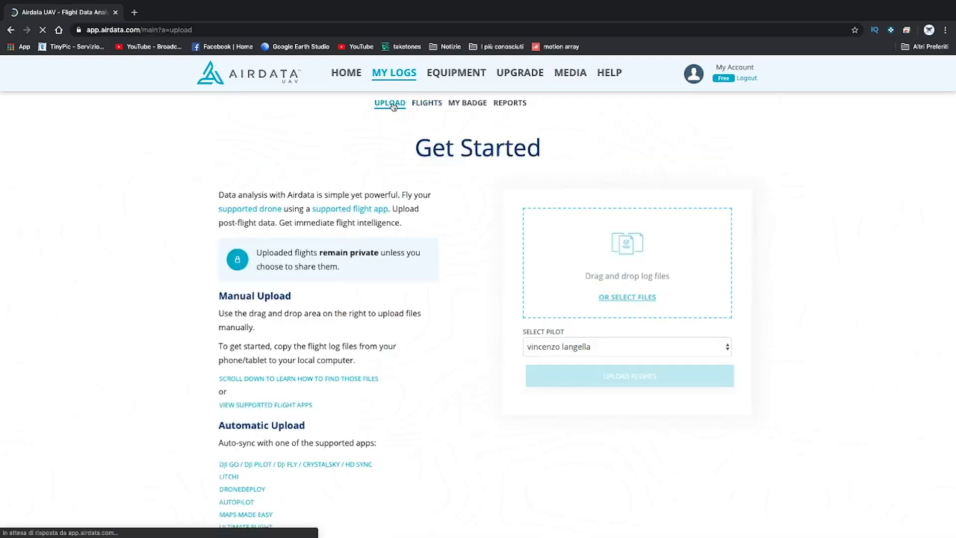
pyautogui.click(629, 298)
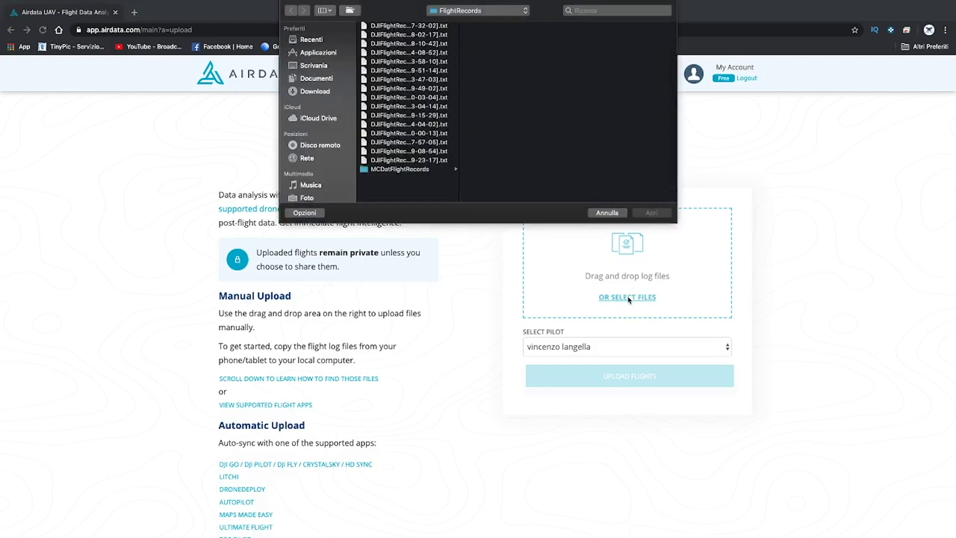
pyautogui.click(327, 66)
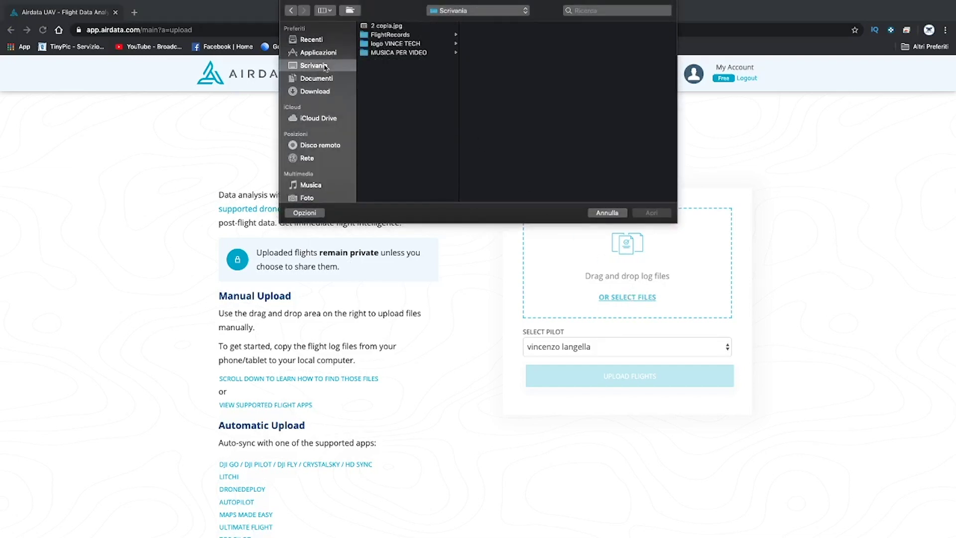
pyautogui.click(395, 36)
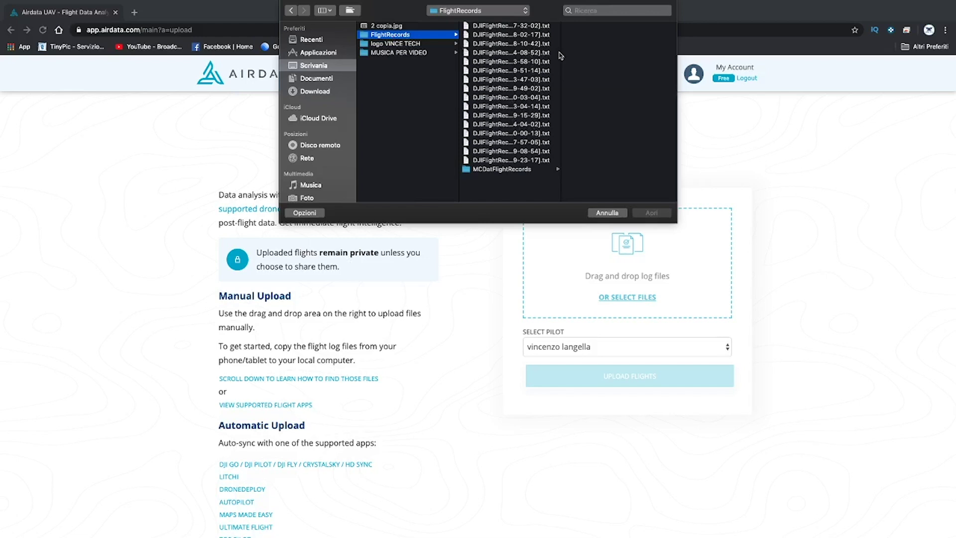
pyautogui.moveTo(561, 52); pyautogui.dragTo(633, 55)
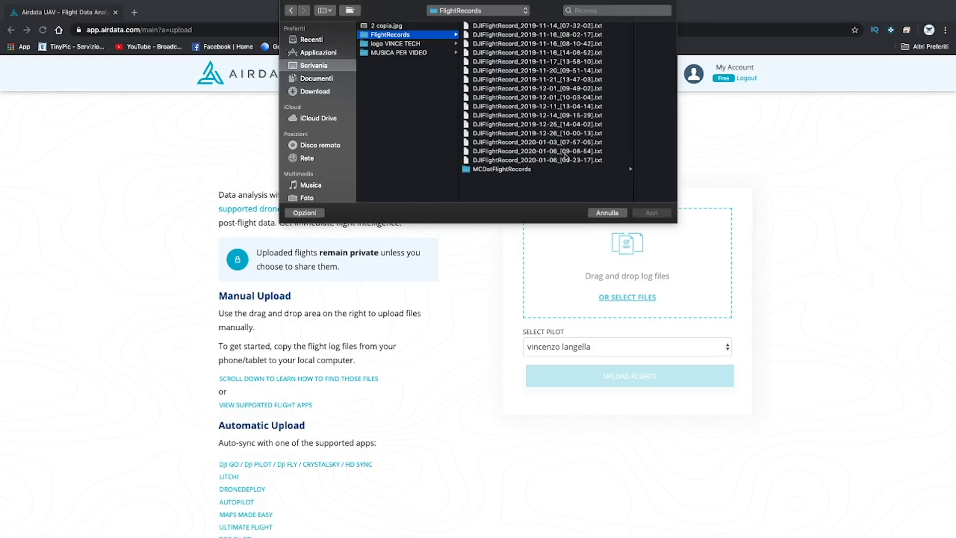
pyautogui.click(541, 151)
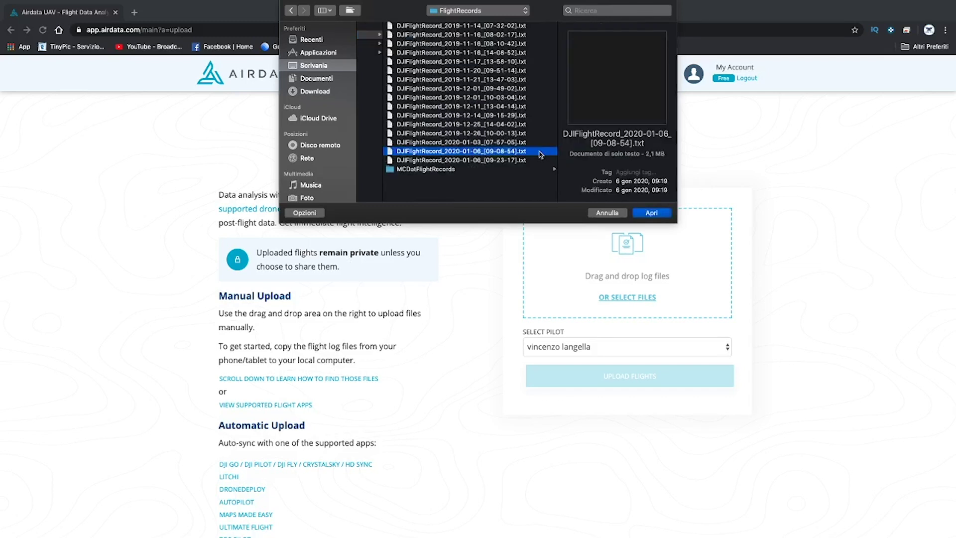
pyautogui.hotkey('shift', 'Down')
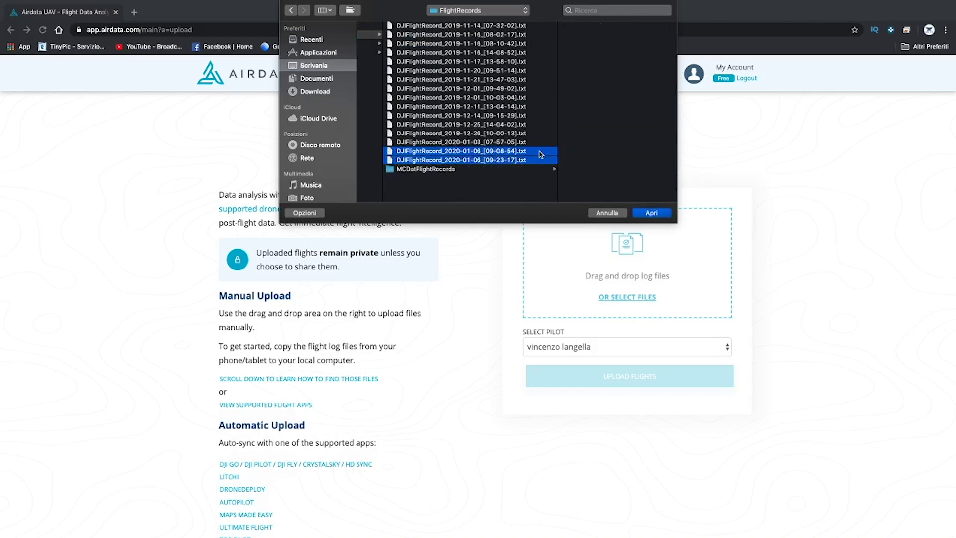
pyautogui.click(617, 214)
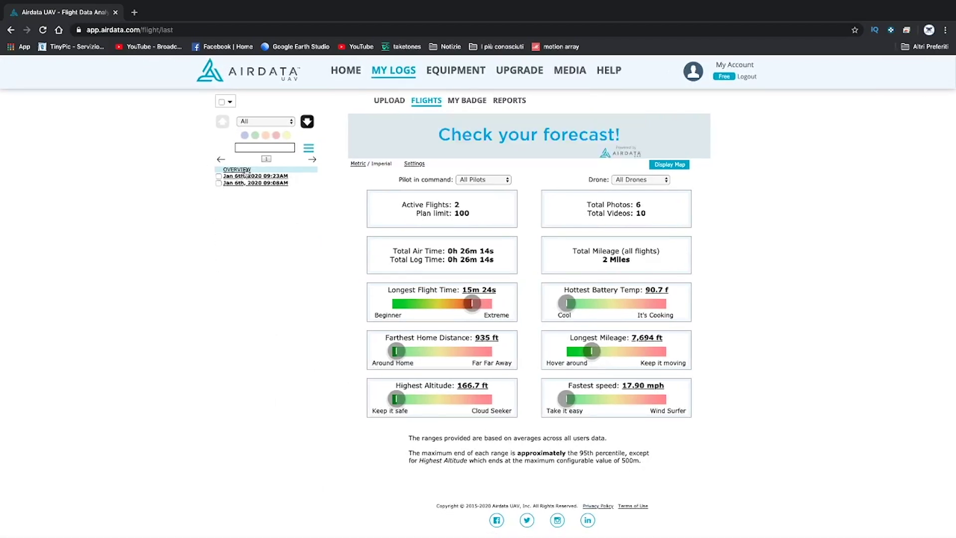
# Step: Open the Jan 6th, 2020 09:23AM flight and review its general overview with the route map
pyautogui.click(219, 177)
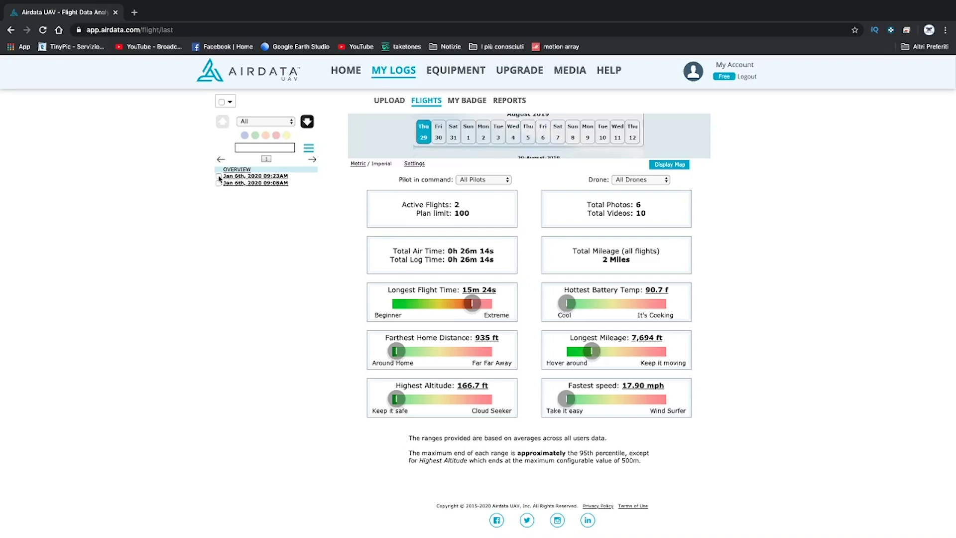
pyautogui.click(244, 177)
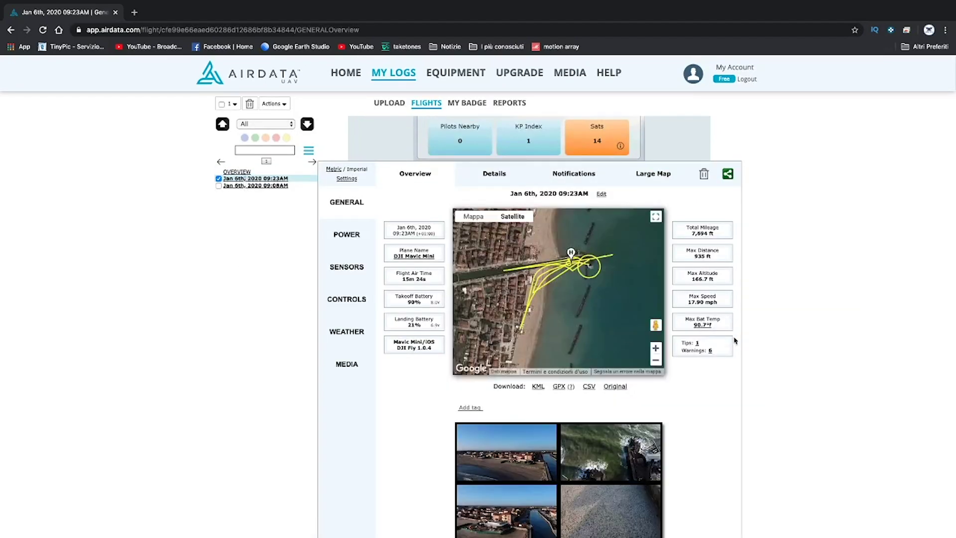
pyautogui.scroll(-1, 788, 337)
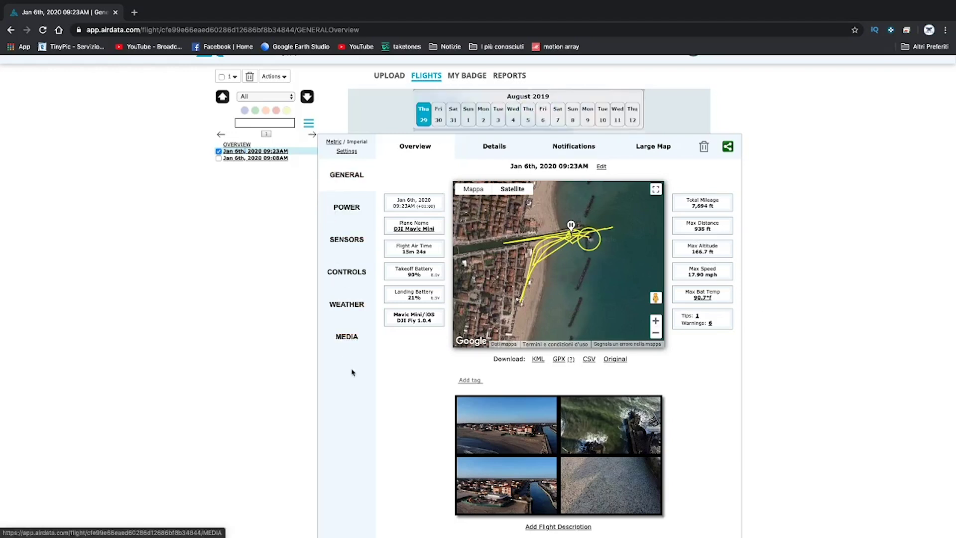
pyautogui.scroll(1, 463, 184)
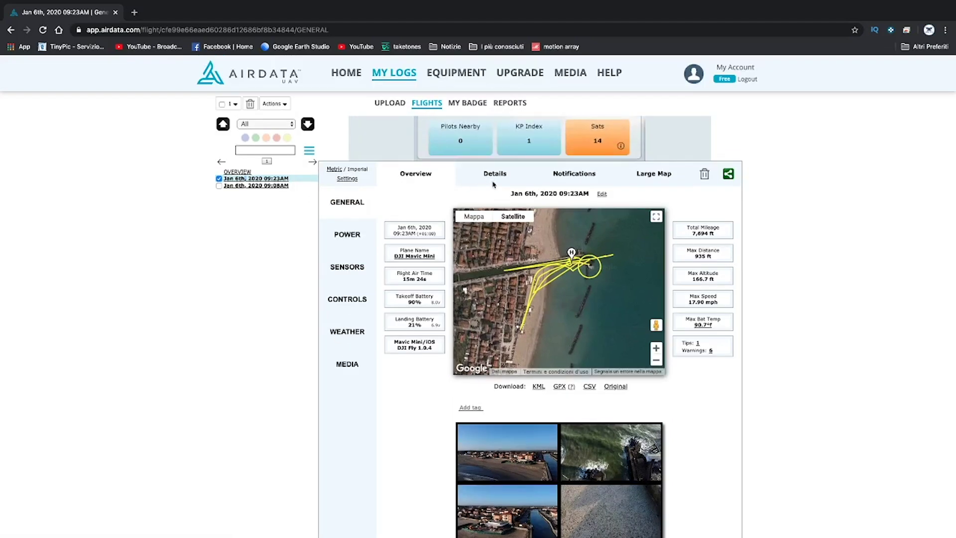
# Step: Open the flight's notifications and skim the annotated route map and the event list below it
pyautogui.click(578, 174)
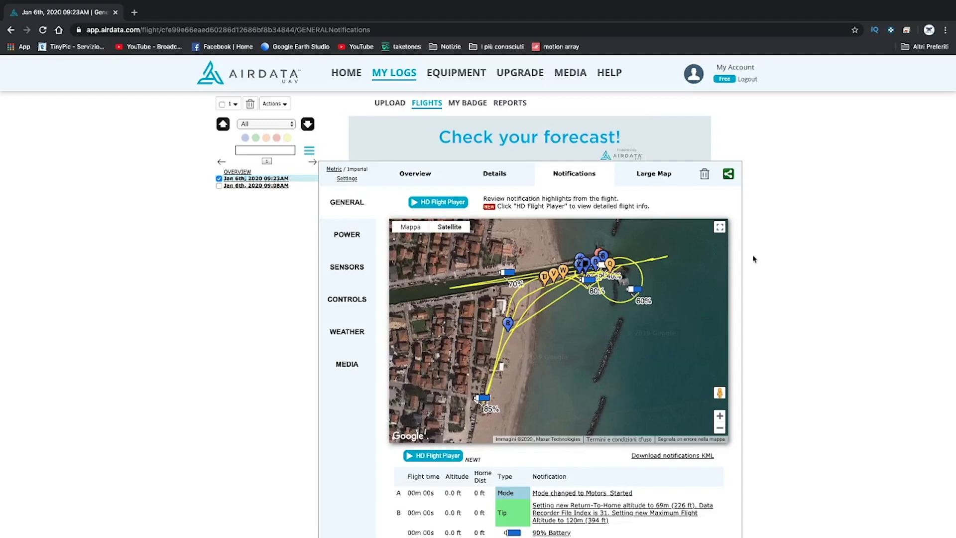
pyautogui.scroll(-2, 755, 259)
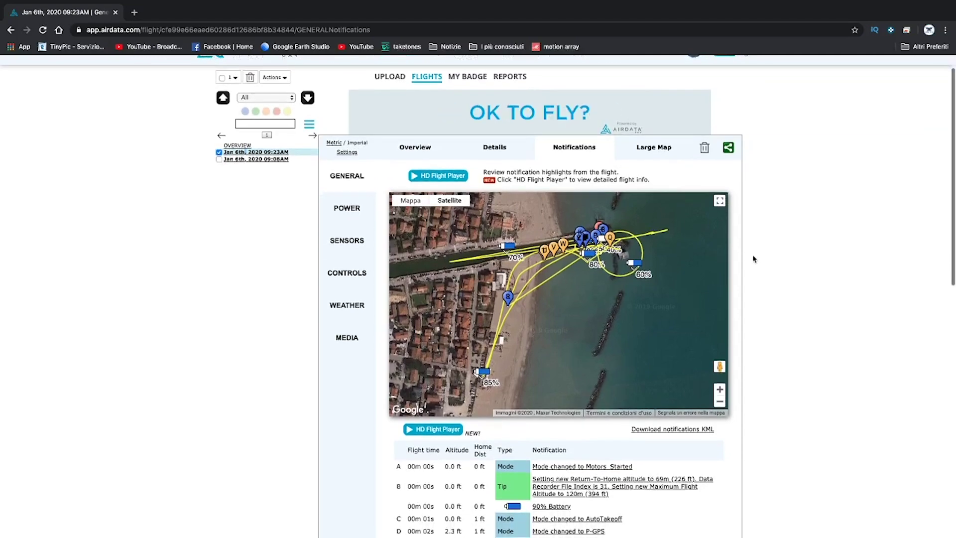
pyautogui.scroll(-2, 755, 258)
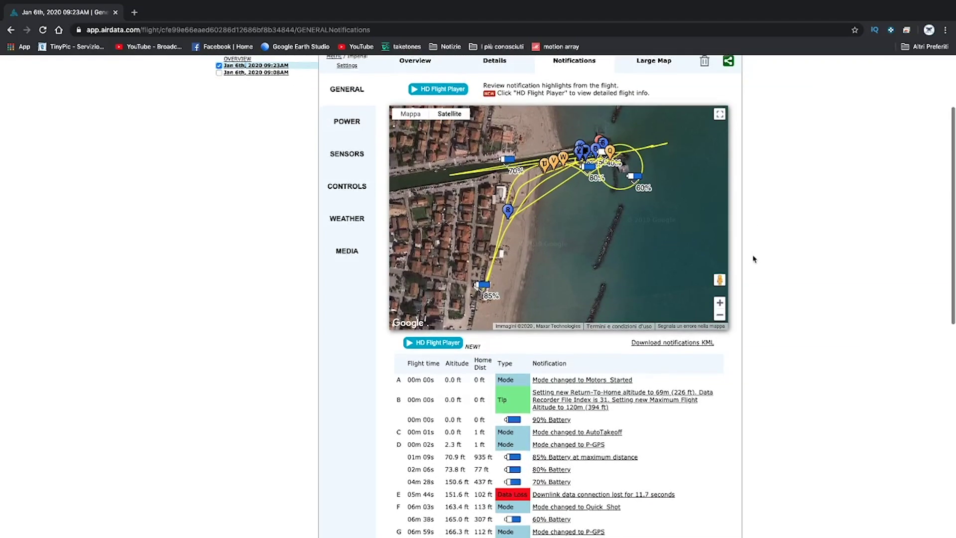
pyautogui.scroll(-4, 755, 259)
pyautogui.scroll(7, 755, 259)
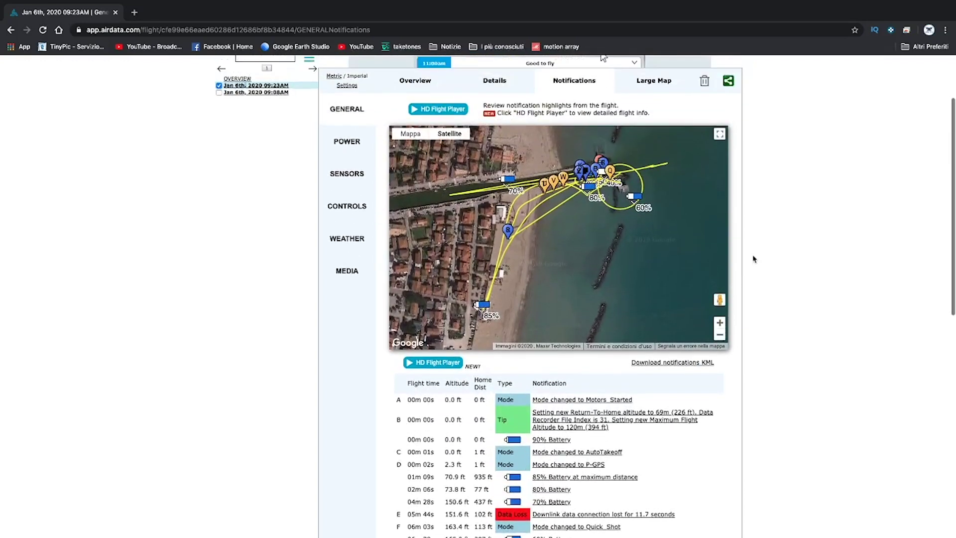
pyautogui.scroll(1, 755, 258)
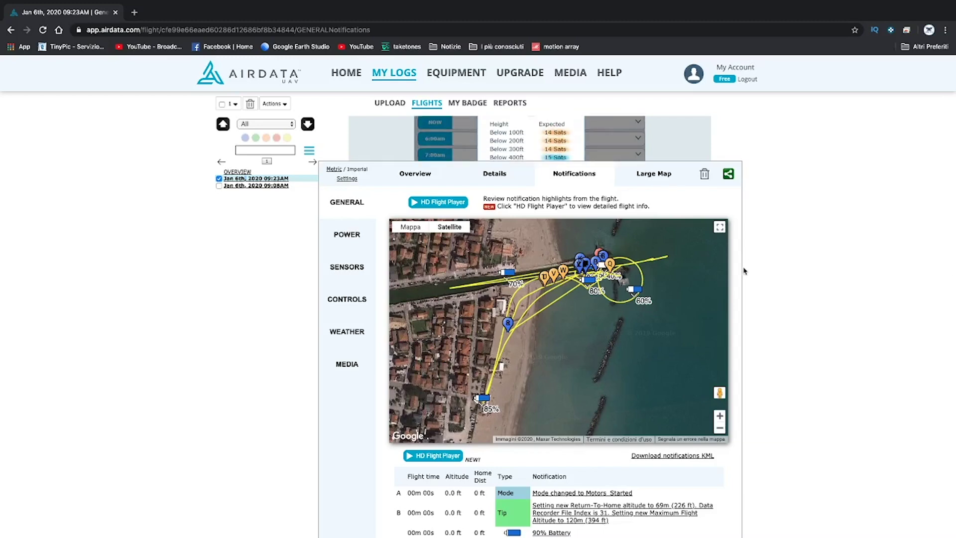
# Step: Read the notification table row by row, covering mode changes, battery levels, data losses and warnings, down to the explanation
pyautogui.scroll(-2, 753, 288)
pyautogui.scroll(-8, 754, 287)
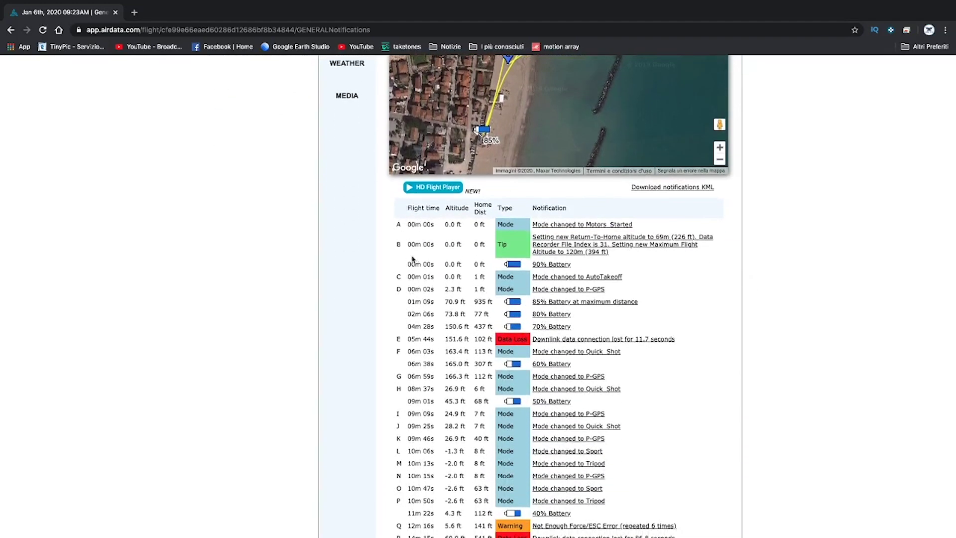
pyautogui.scroll(-1, 427, 275)
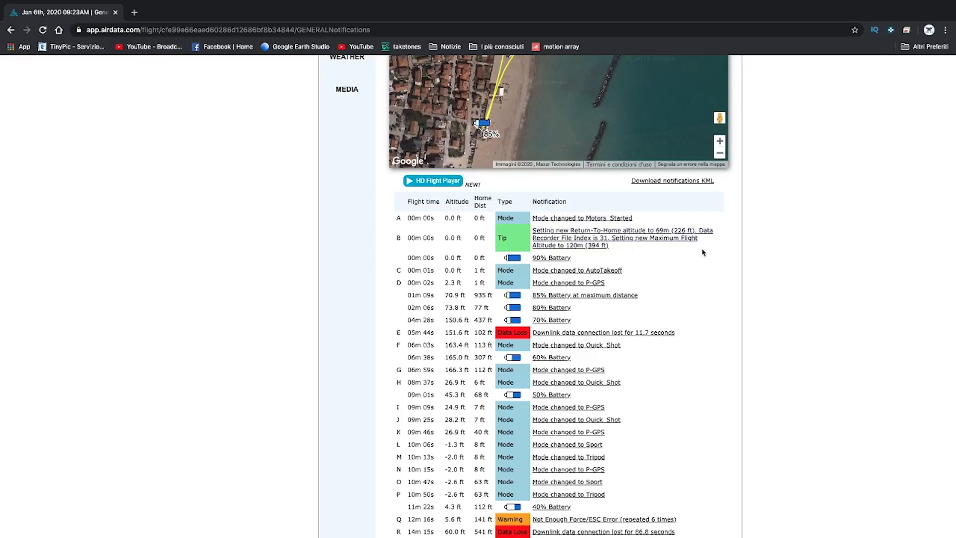
pyautogui.scroll(-1, 643, 265)
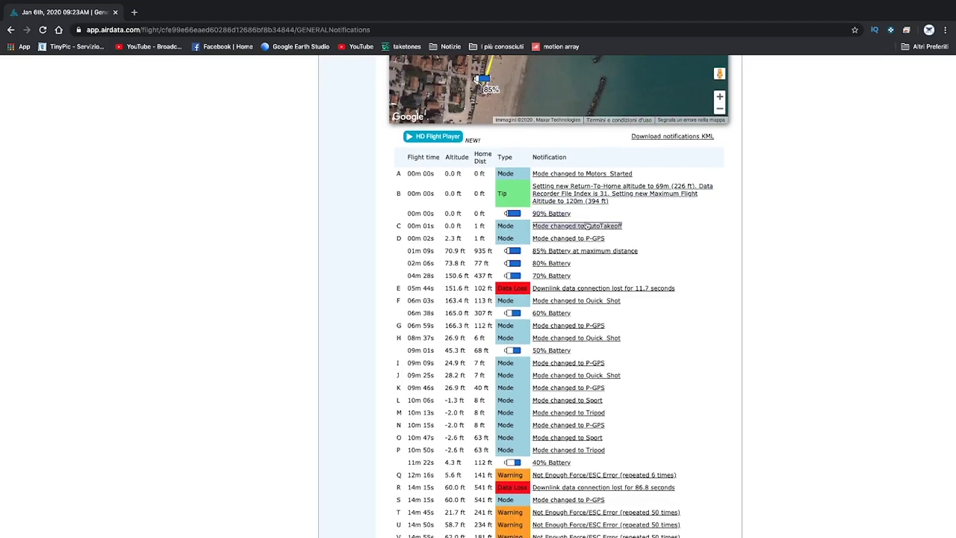
pyautogui.scroll(-1, 635, 239)
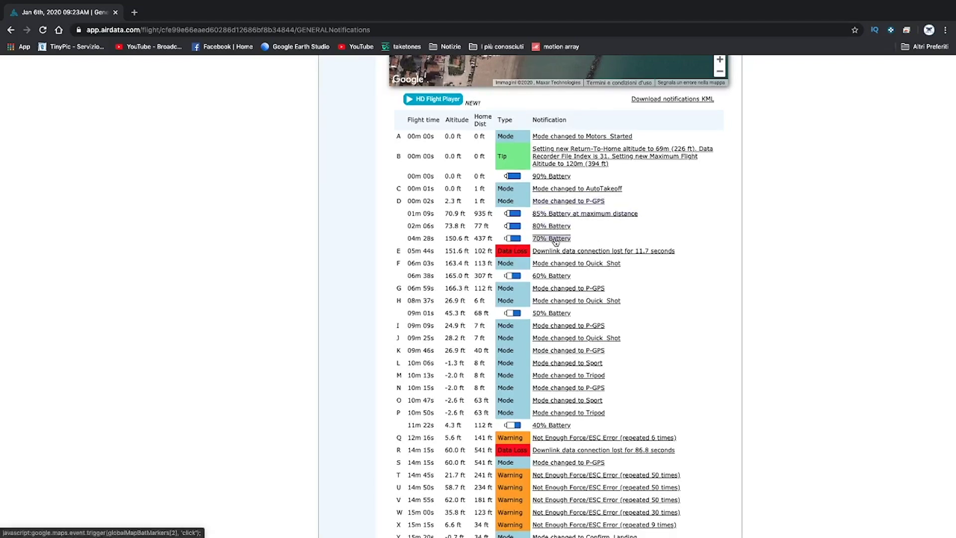
pyautogui.scroll(-1, 556, 243)
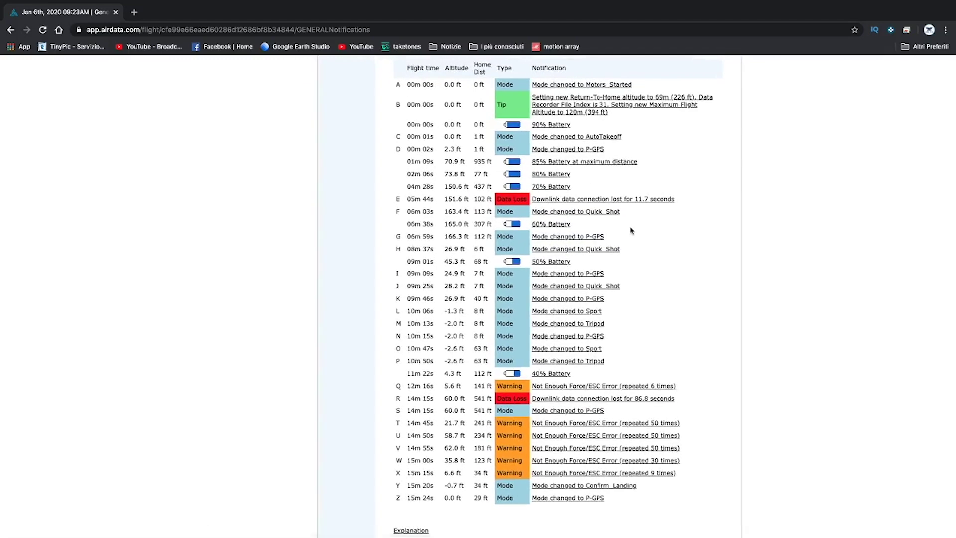
pyautogui.scroll(-1, 631, 230)
pyautogui.scroll(-1, 631, 230)
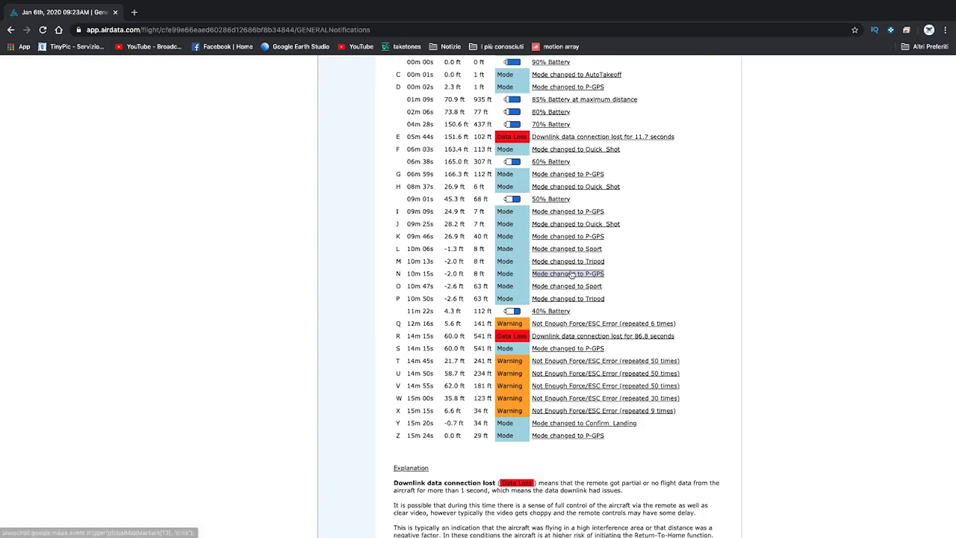
pyautogui.scroll(-2, 572, 275)
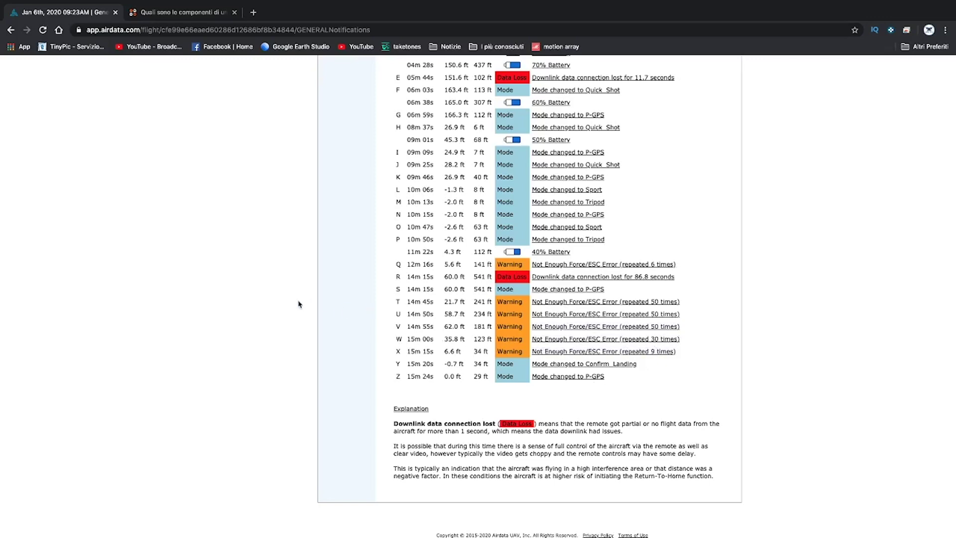
# Step: Switch to the Jan 6th, 2020 09:08AM flight and view the annotated route map in its notifications
pyautogui.scroll(15, 298, 304)
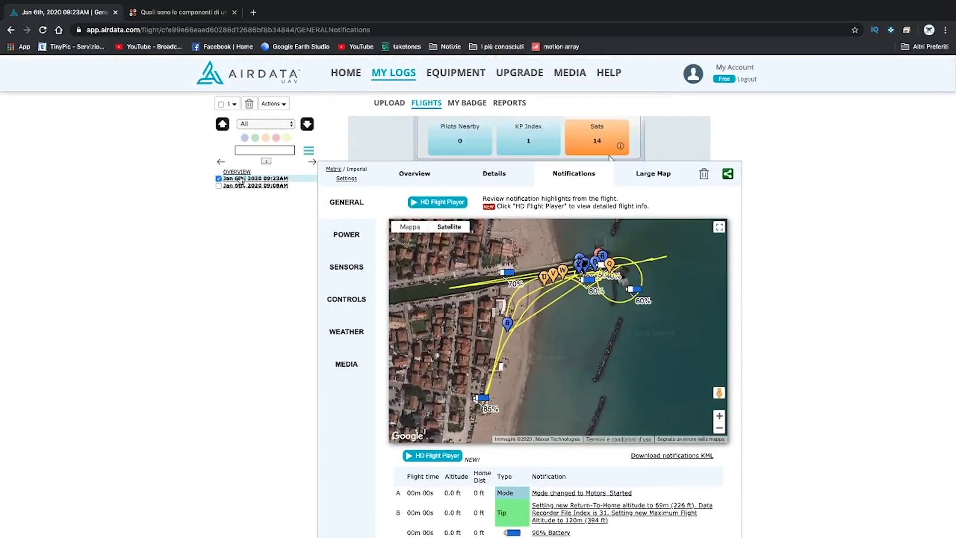
pyautogui.click(240, 186)
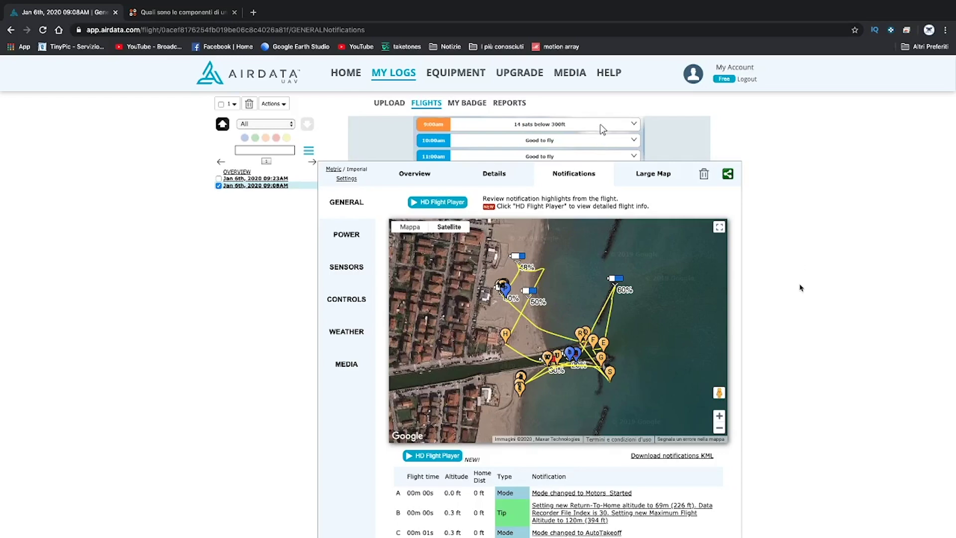
pyautogui.scroll(-3, 800, 288)
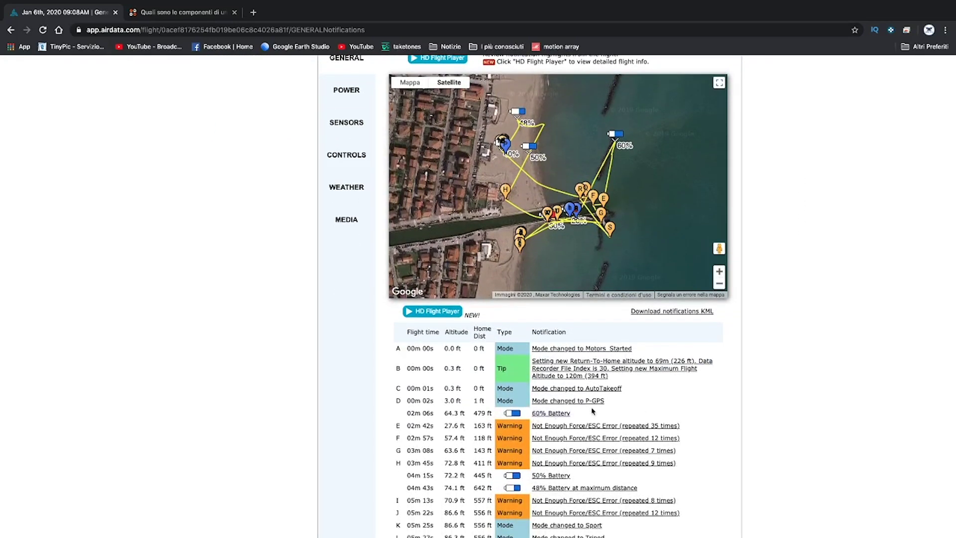
# Step: Read the 09:08AM flight's notification table, covering mode changes, battery levels, repeated Force/ESC warnings and data loss, down to the explanation
pyautogui.scroll(-5, 591, 411)
pyautogui.scroll(-3, 593, 410)
pyautogui.scroll(2, 594, 409)
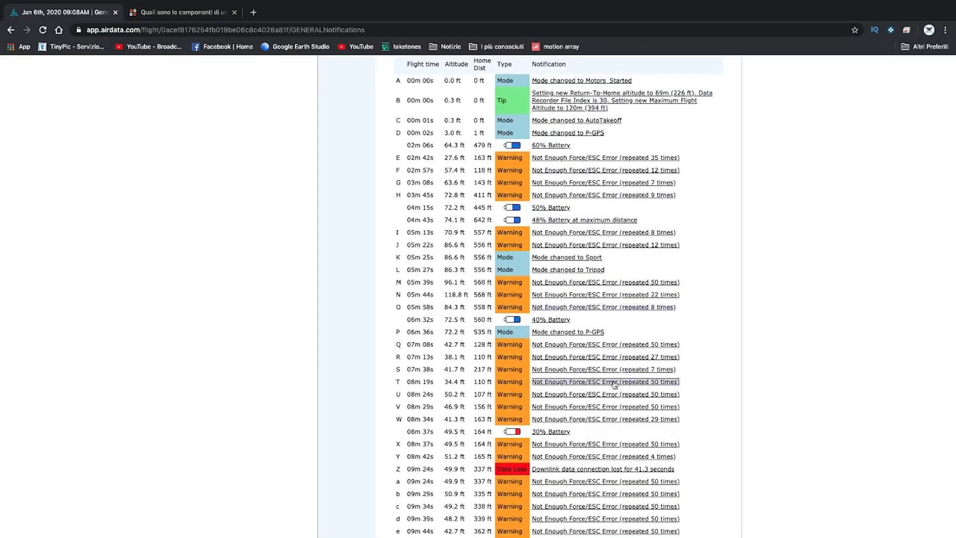
pyautogui.scroll(-4, 607, 413)
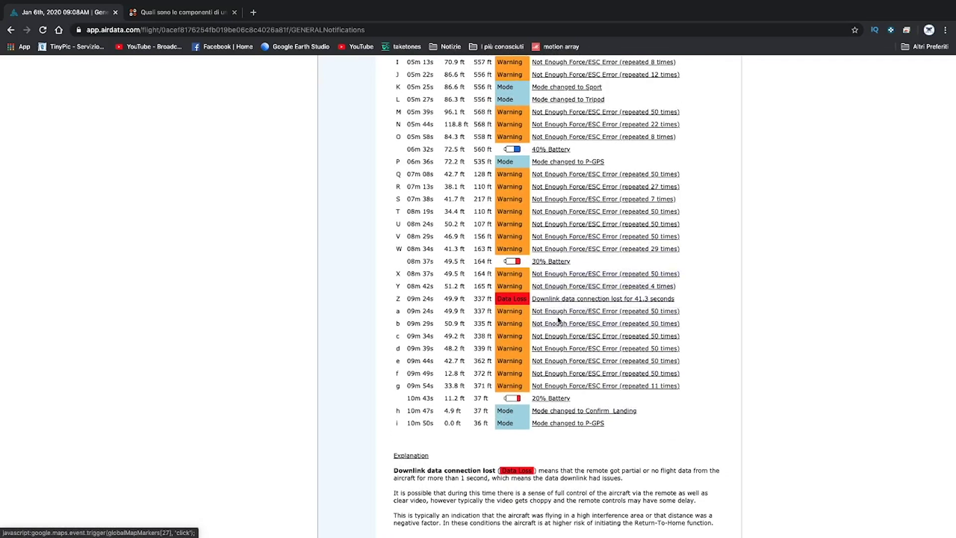
pyautogui.scroll(3, 694, 255)
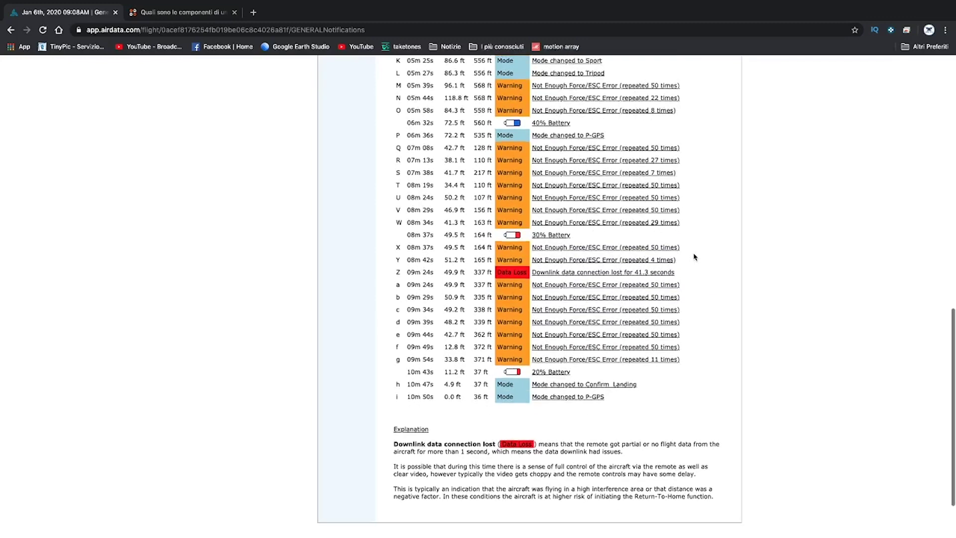
pyautogui.scroll(3, 695, 257)
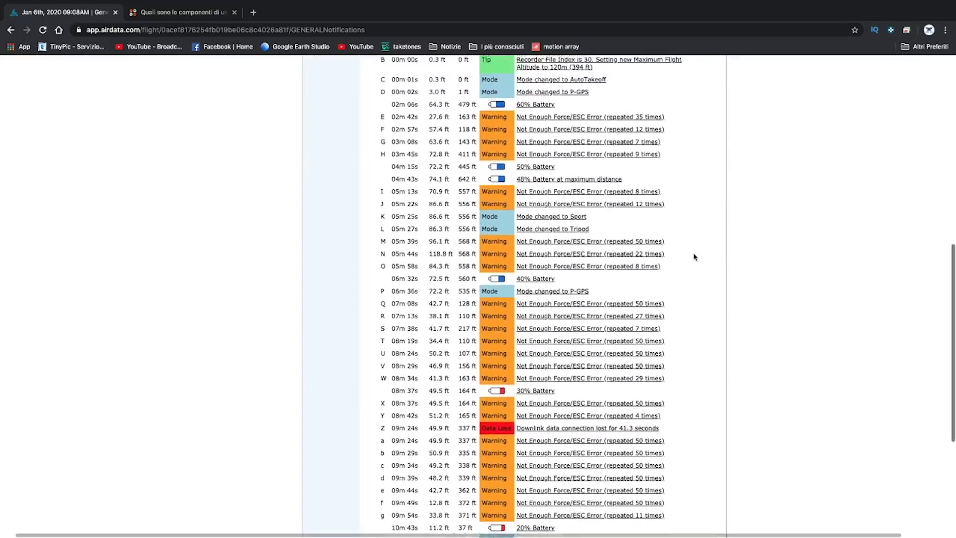
pyautogui.scroll(1, 695, 256)
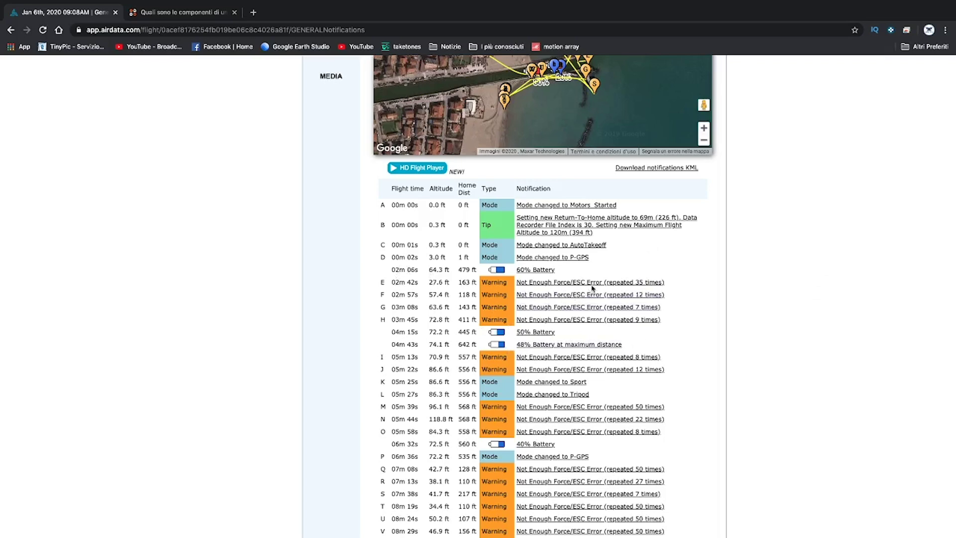
pyautogui.scroll(-6, 685, 312)
pyautogui.scroll(1, 685, 312)
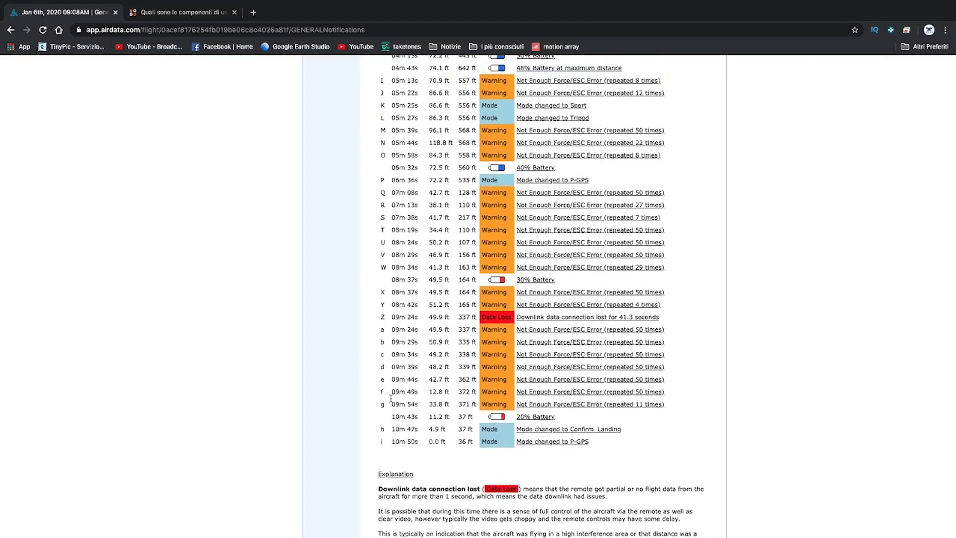
# Step: Review the 09:08AM flight's route map markers again and recheck the times, altitudes and home distances of the listed warnings
pyautogui.scroll(9, 680, 267)
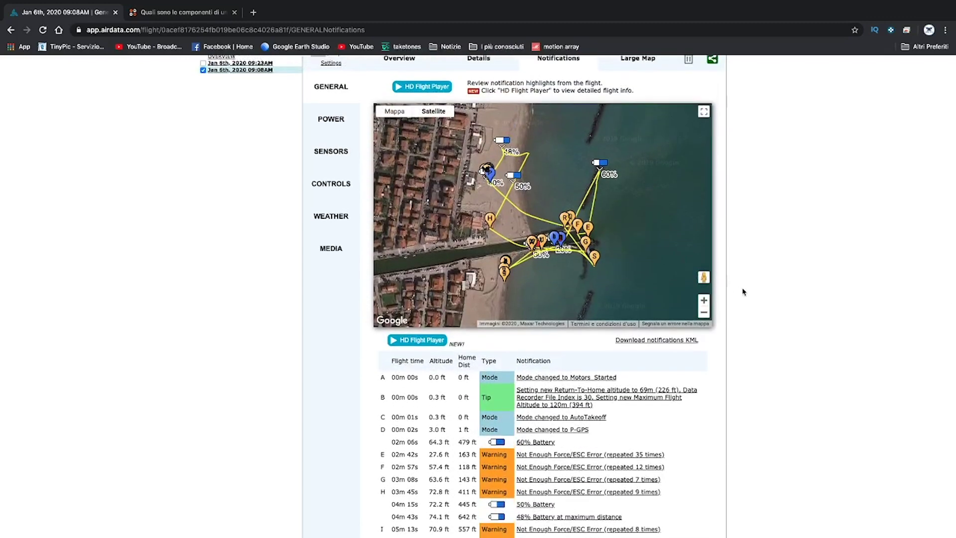
pyautogui.scroll(-5, 744, 292)
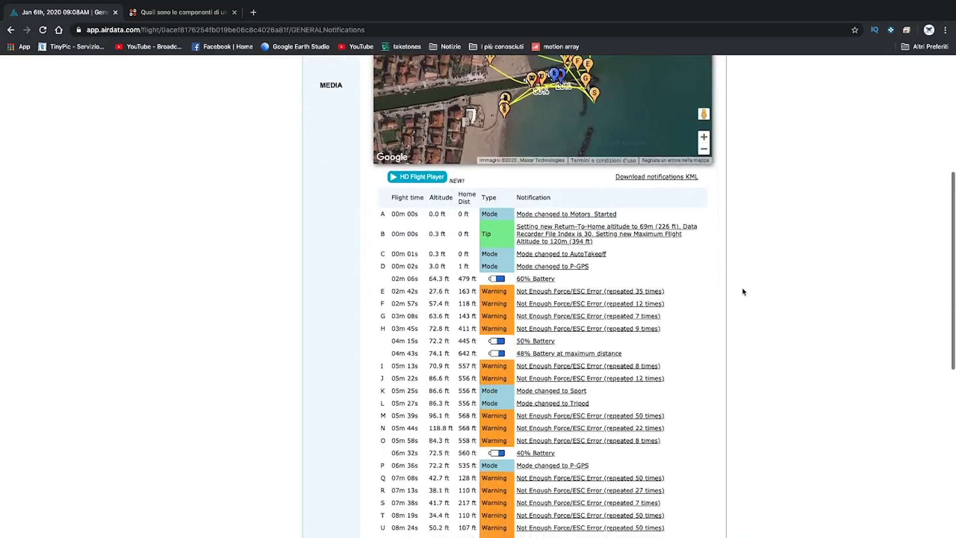
pyautogui.scroll(-1, 744, 292)
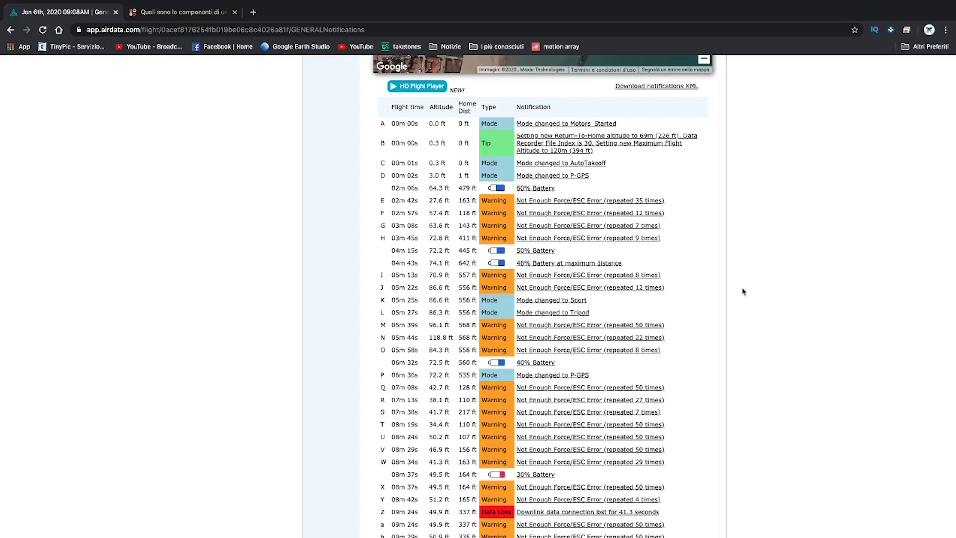
pyautogui.hscroll(1, 743, 292)
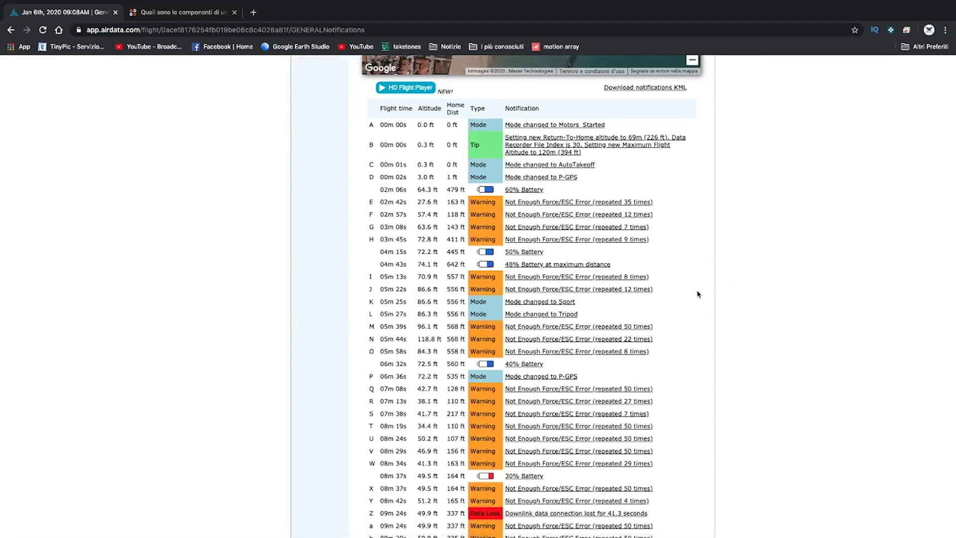
pyautogui.scroll(-1, 698, 294)
pyautogui.scroll(-1, 698, 294)
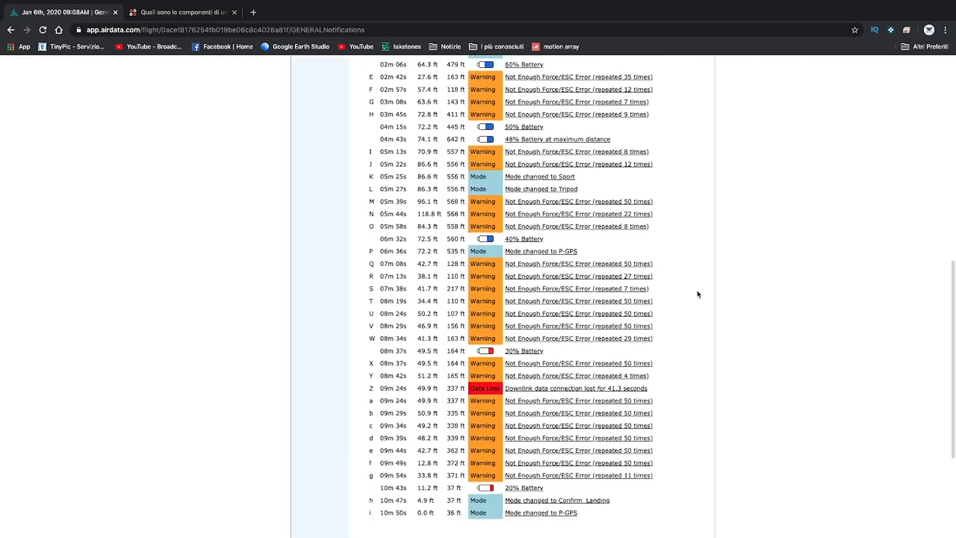
pyautogui.scroll(-2, 698, 294)
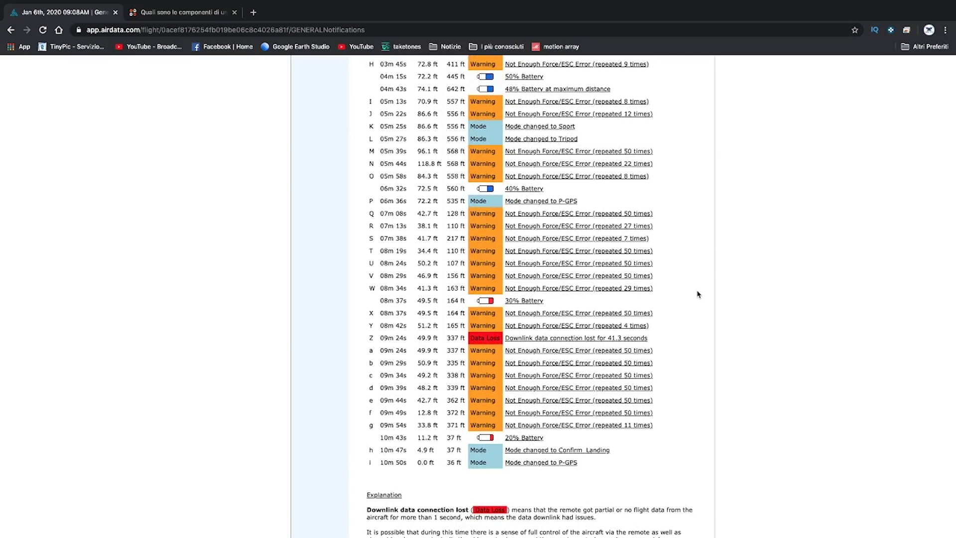
pyautogui.scroll(10, 697, 294)
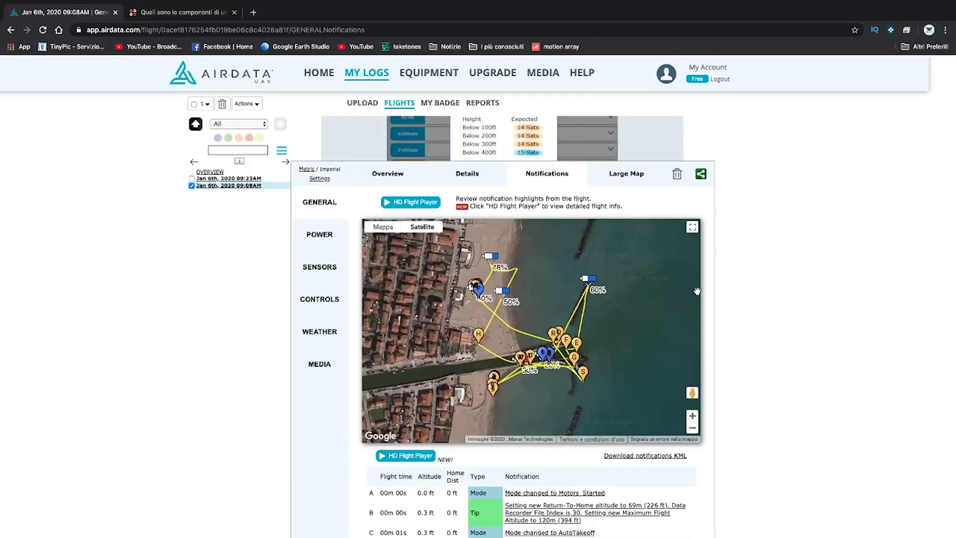